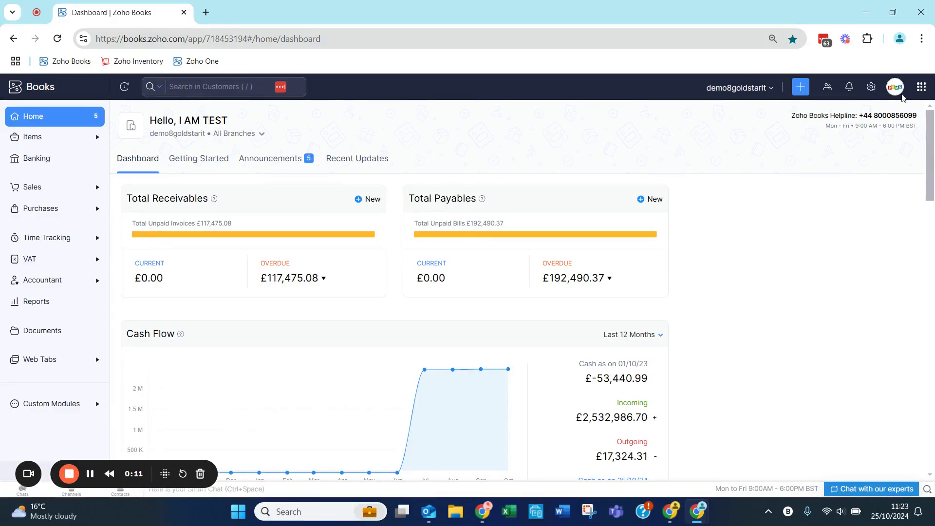
Step: Search the settings for 'tags' and open the Reporting Tags page
click(871, 88)
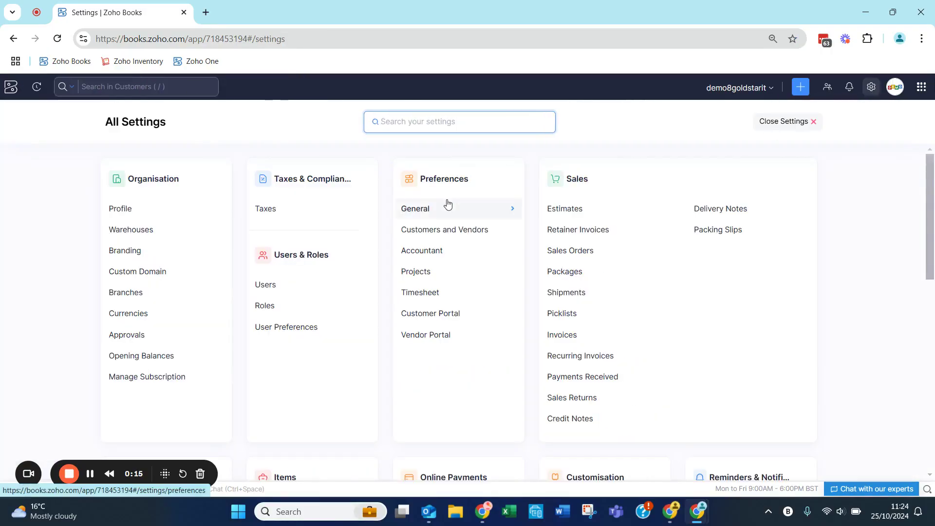
text(tags)
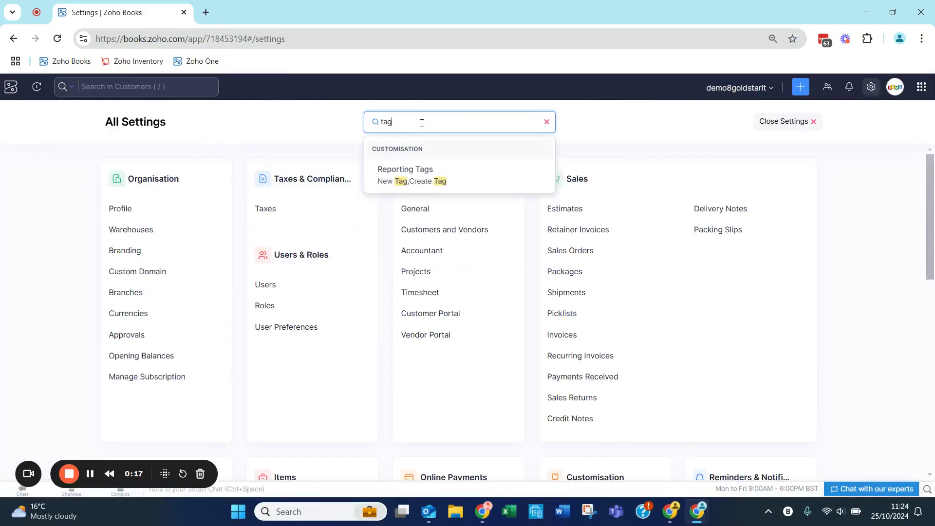
click(402, 171)
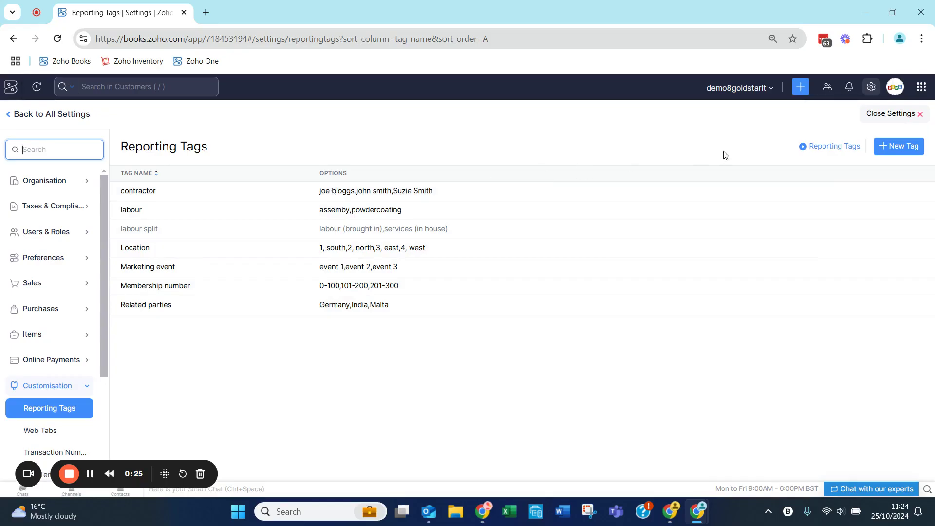
Step: Start a new reporting tag named 'Wages Split' with Marketing as its first option
click(892, 154)
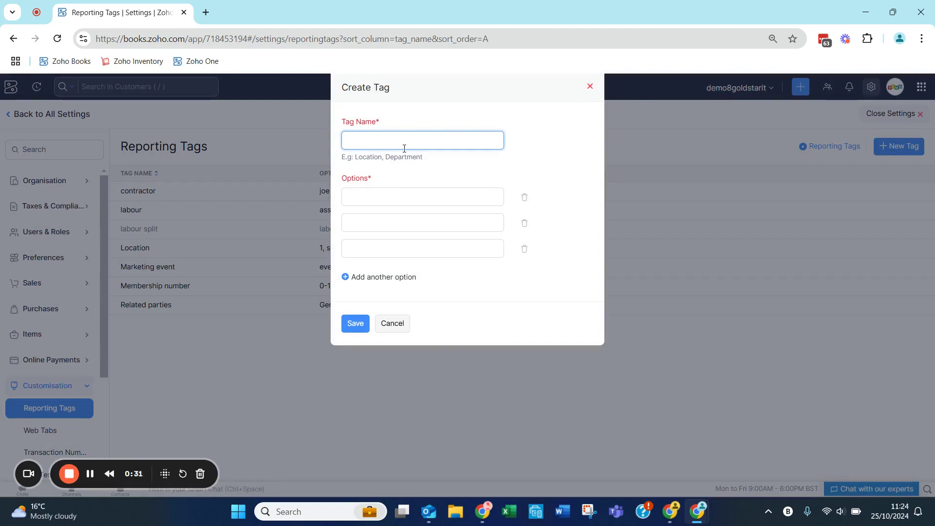
text(Wages Split)
click(382, 197)
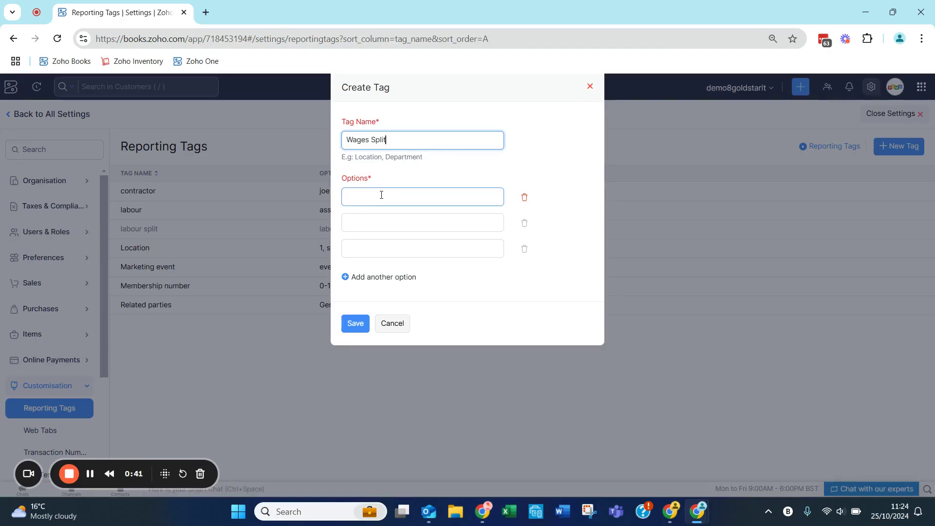
click(381, 195)
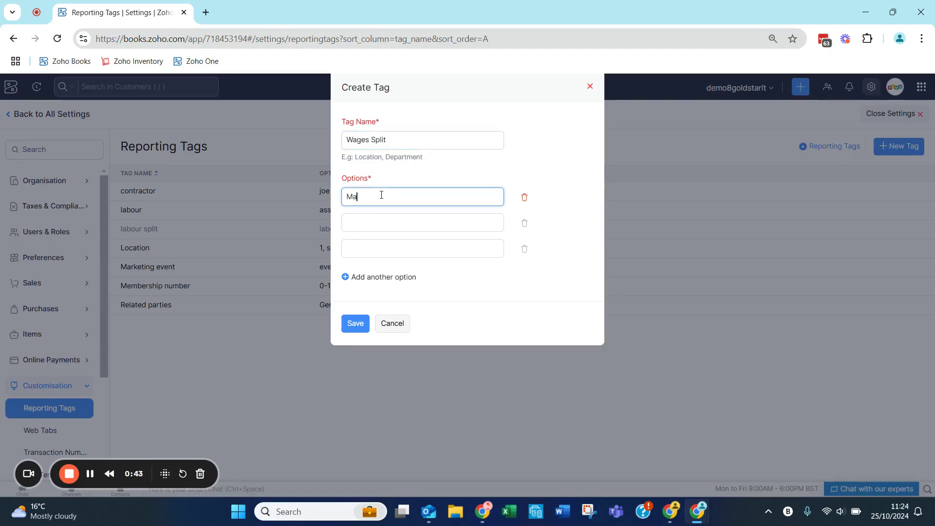
text(Marketing)
Step: Add the options Sales, Finance and Operation, then save the Wages Split tag
click(371, 228)
click(362, 249)
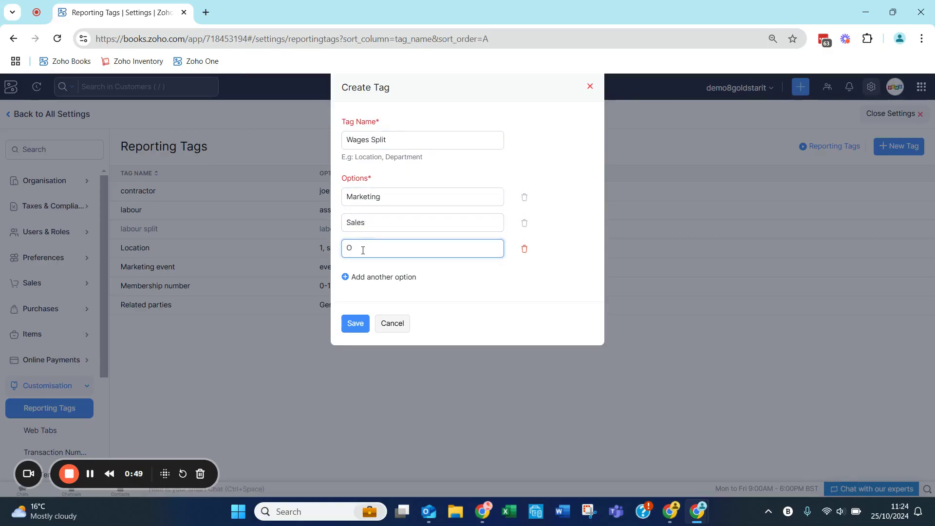
text(Fiannce)
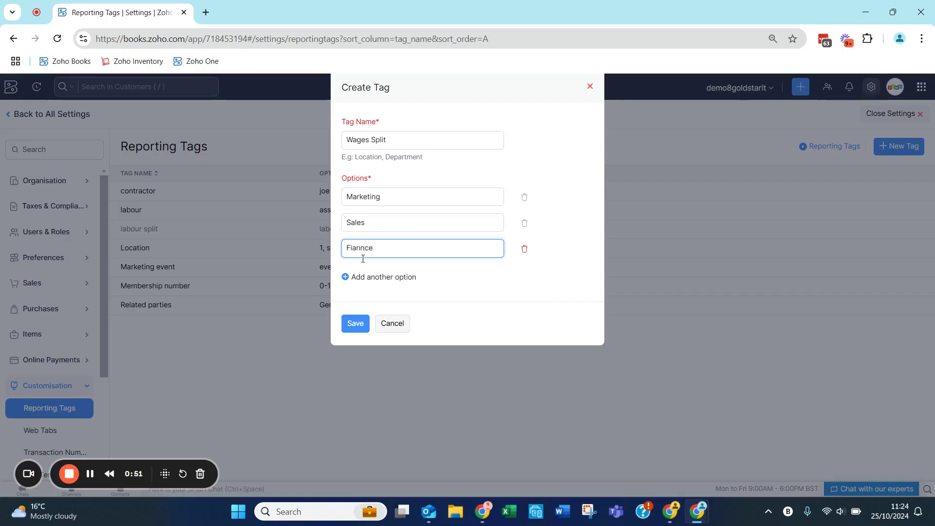
click(349, 277)
click(359, 249)
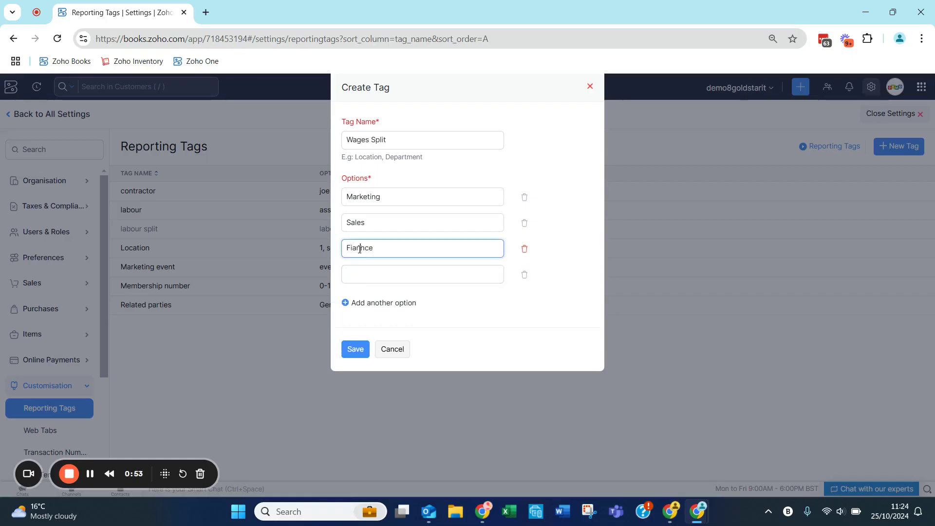
double_click(359, 249)
text(Finance)
click(359, 274)
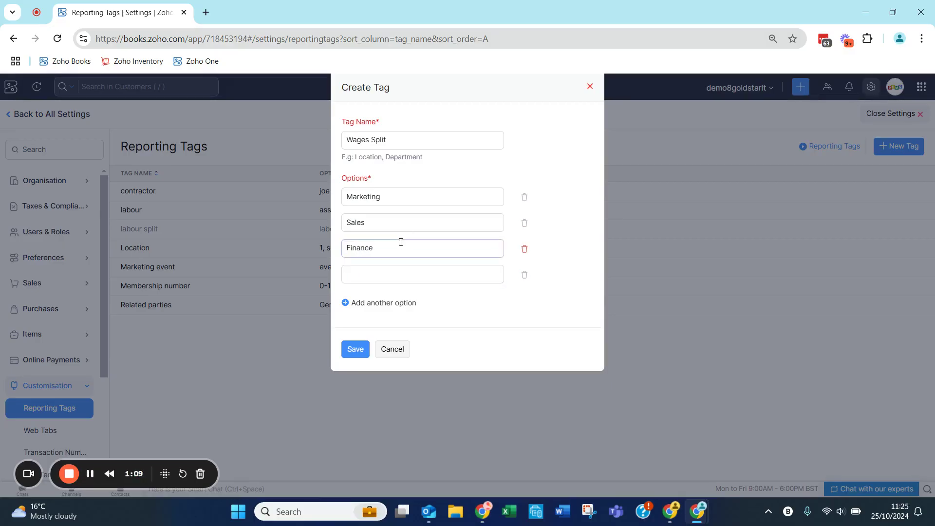
click(378, 275)
text(Operation)
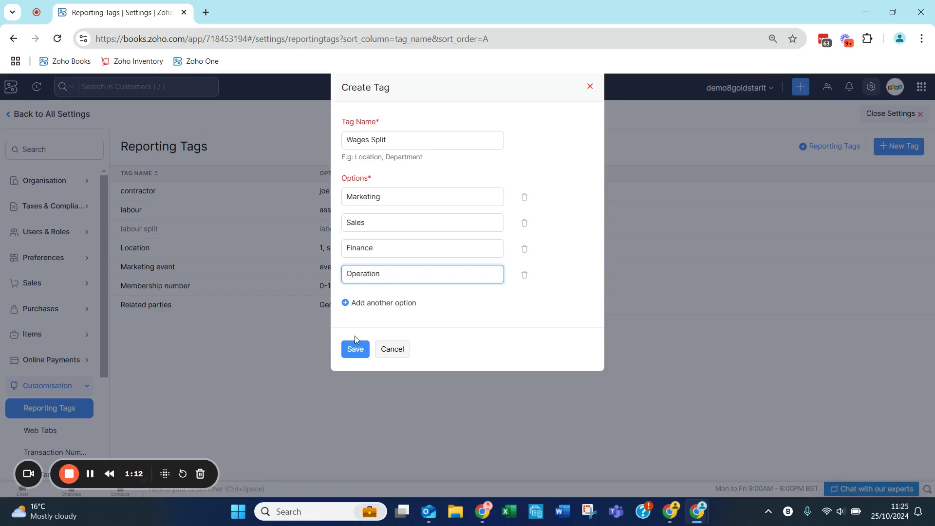
click(351, 351)
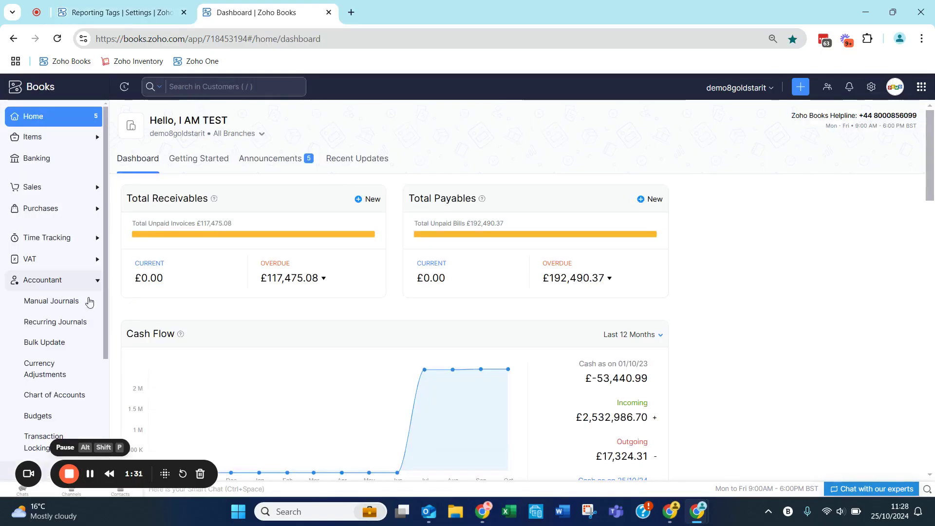
Step: Start a new manual journal with VAT treatment set to United Kingdom
click(89, 302)
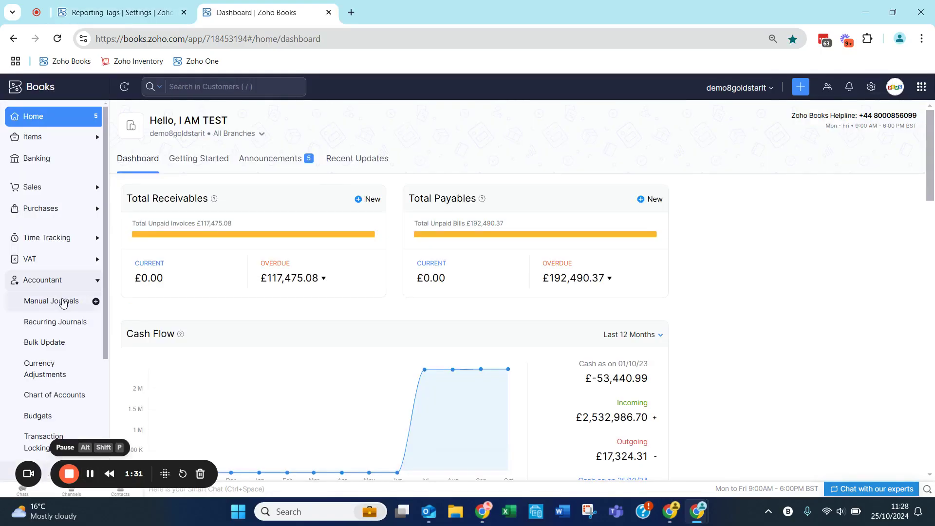
click(740, 197)
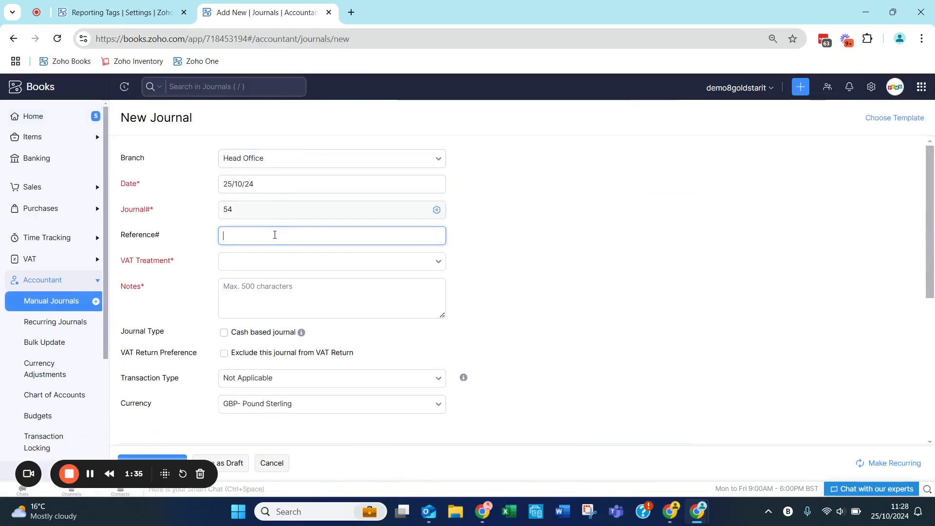
click(261, 263)
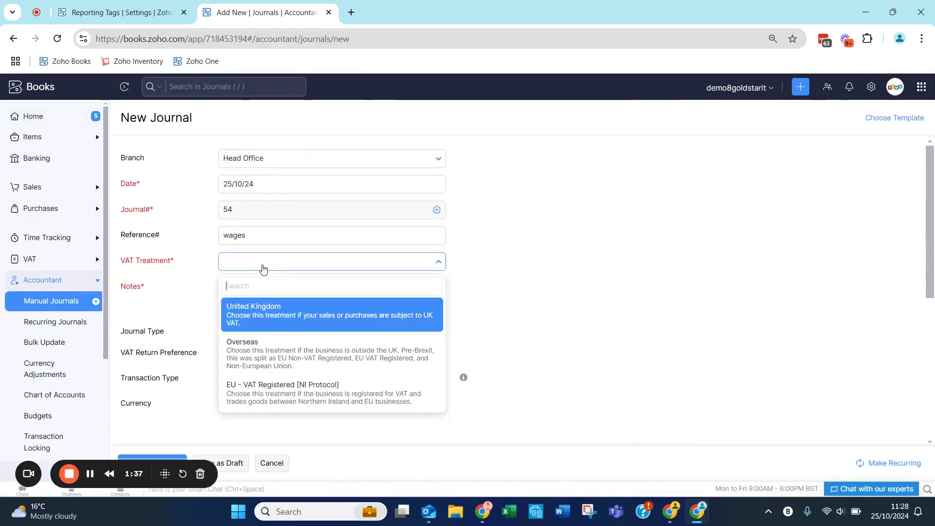
click(250, 309)
Step: Make the first journal line a 1000 debit to Salaries and Employee Wages
text(wa)
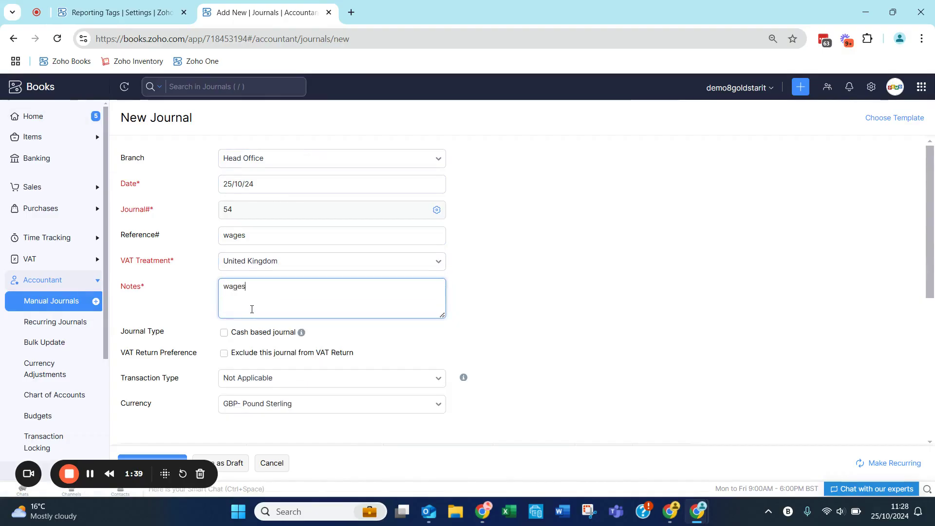
text(ges)
scroll(252, 308, down, 5)
click(191, 271)
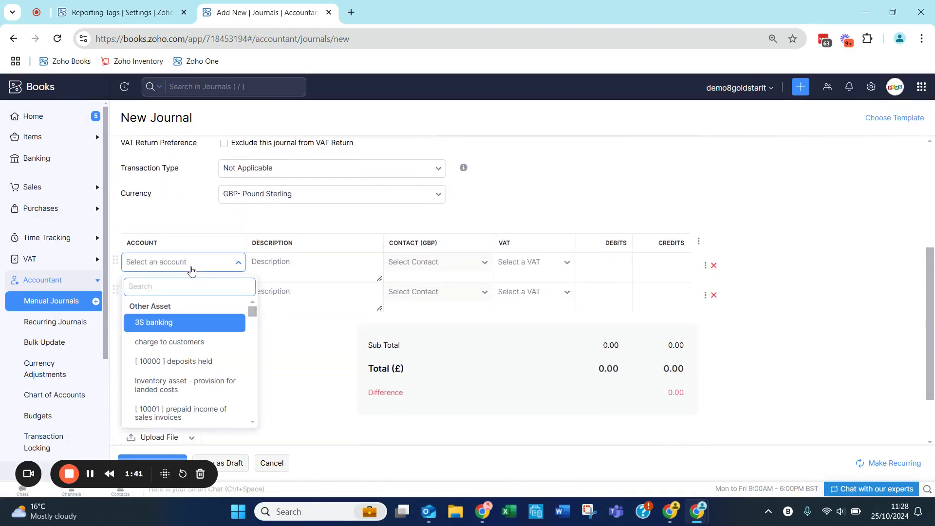
text(wages)
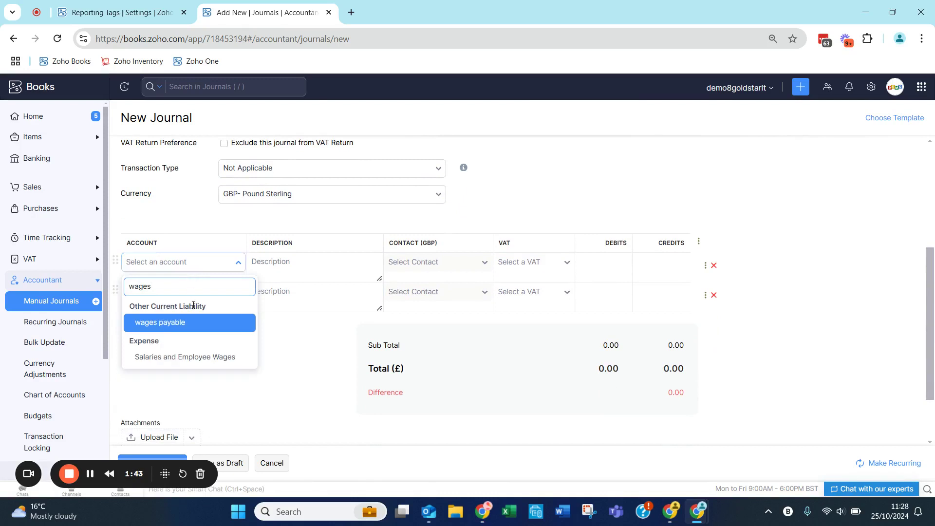
click(193, 355)
click(607, 258)
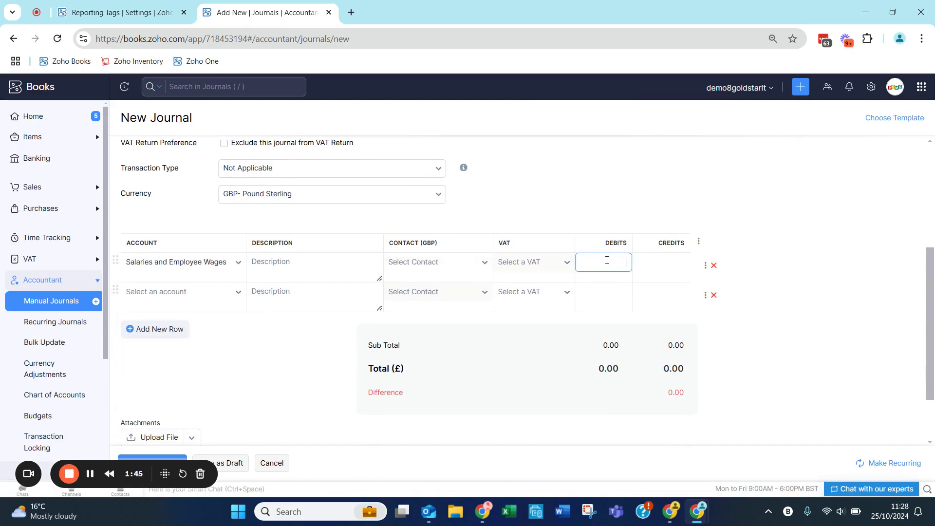
Step: Add credit lines for PAYE 50 and wages payable 950
click(190, 294)
text(pa)
click(182, 349)
click(665, 298)
text(50)
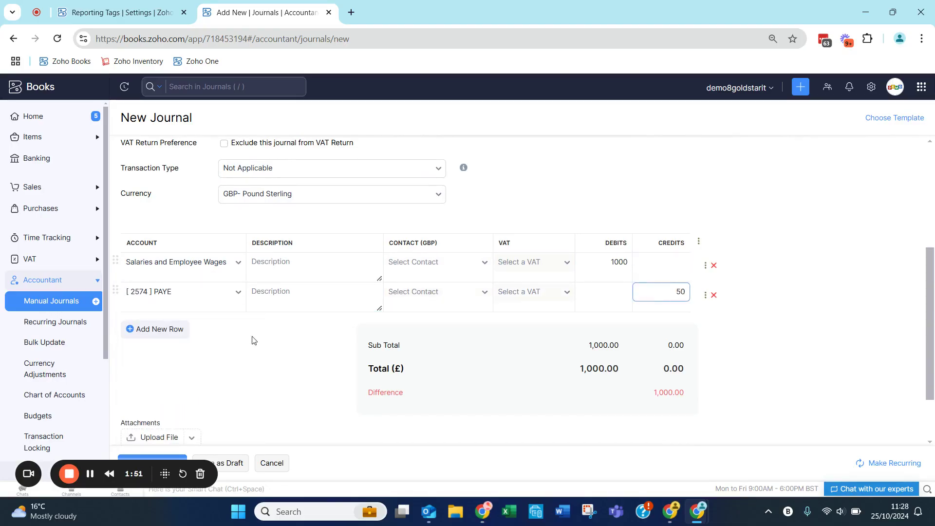
click(154, 329)
click(159, 326)
text(wages)
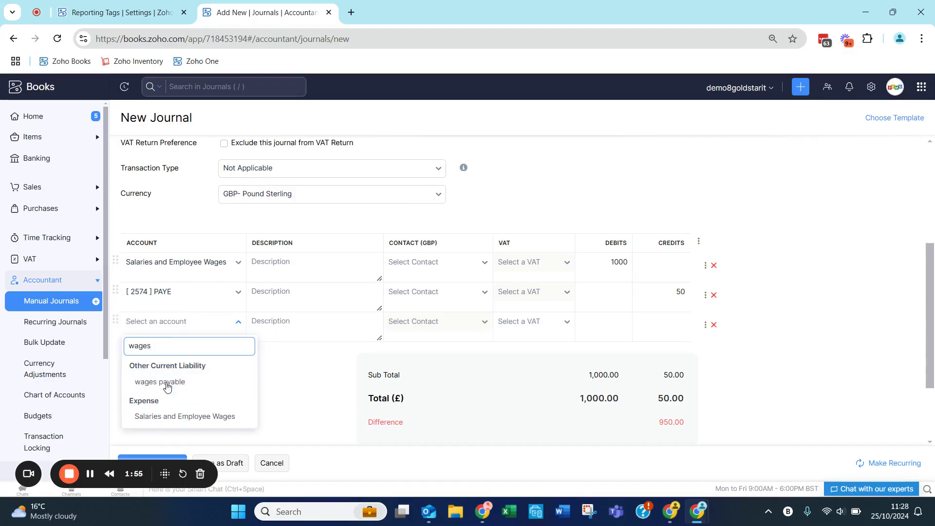
click(163, 382)
click(659, 324)
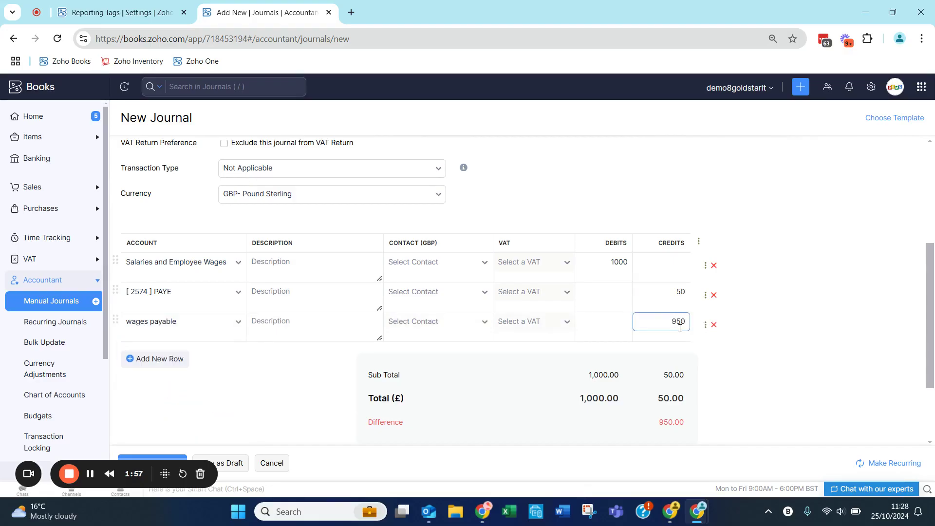
click(682, 284)
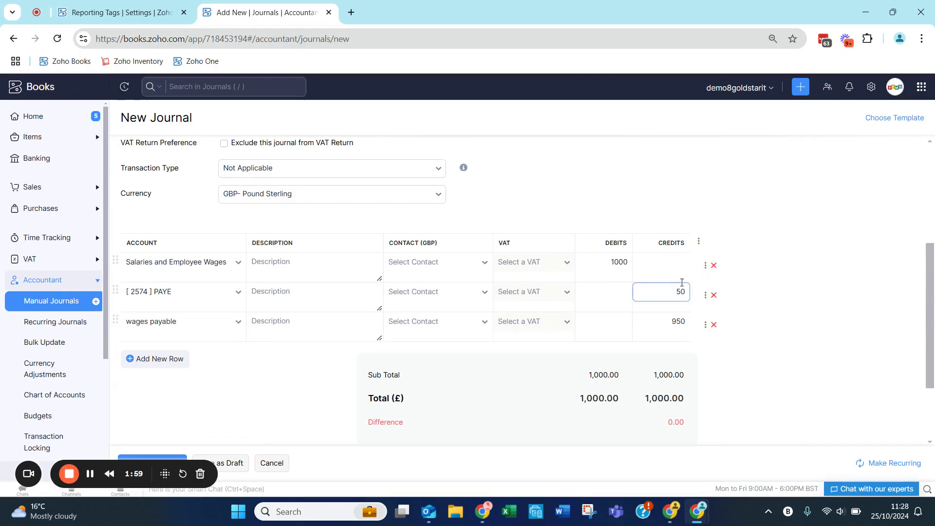
click(705, 265)
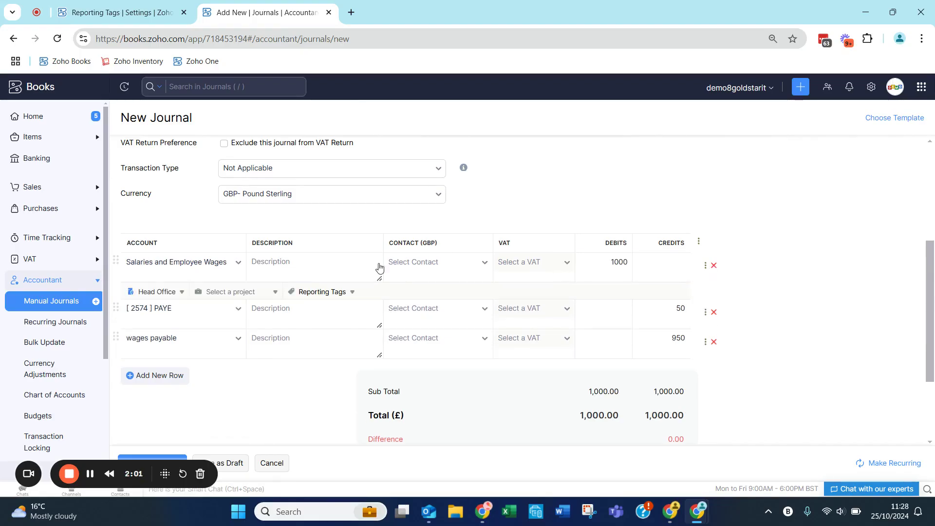
Step: Set the 1000 salaries line's Wages Split reporting tag to Finance
click(306, 292)
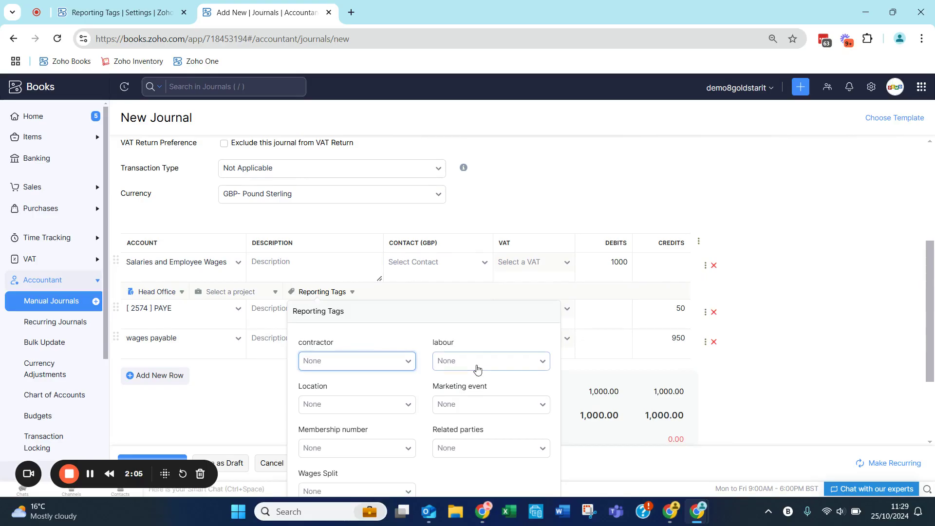
click(352, 490)
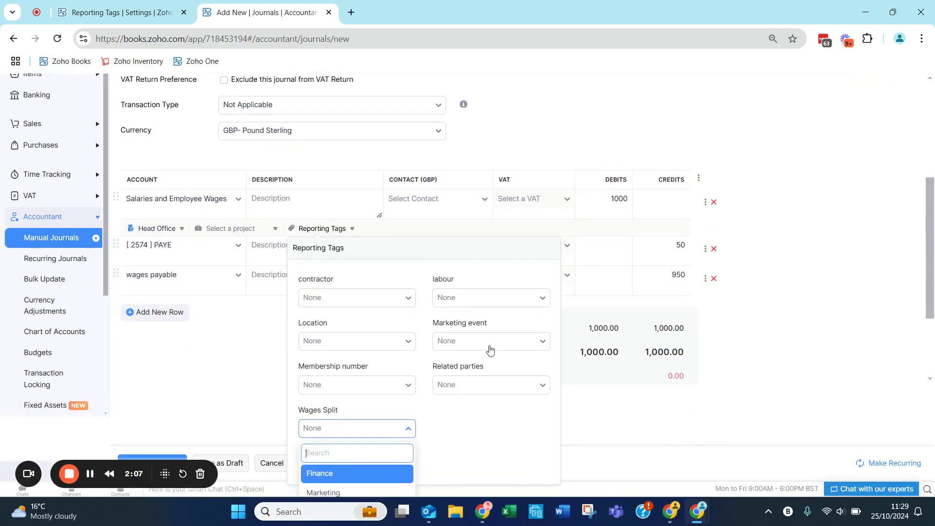
click(356, 479)
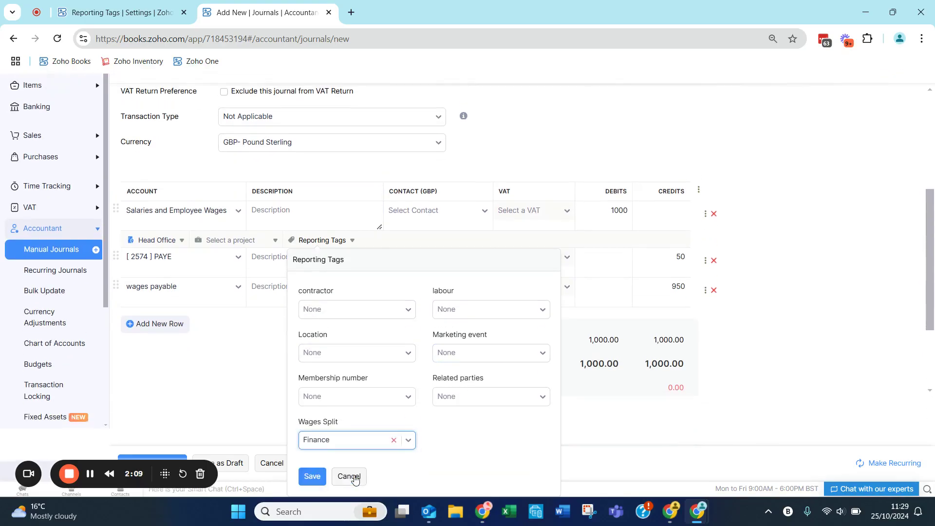
click(313, 477)
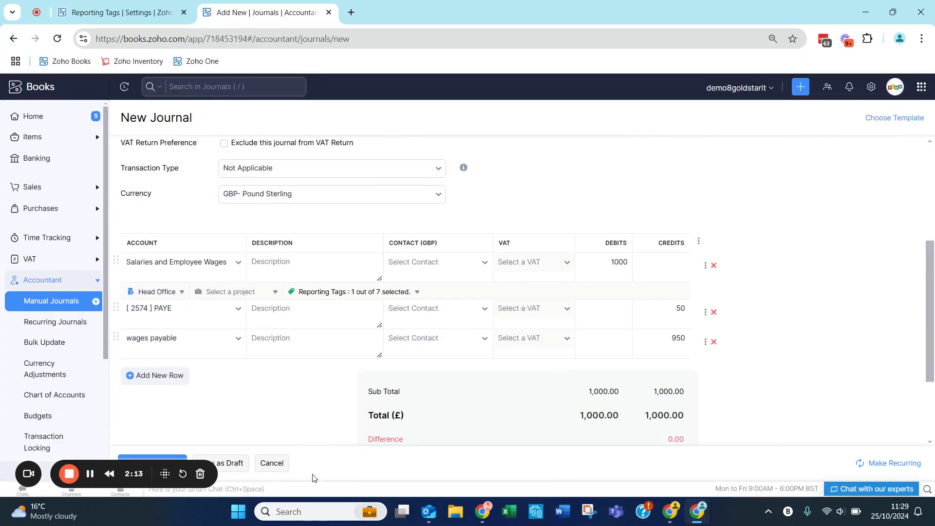
click(165, 379)
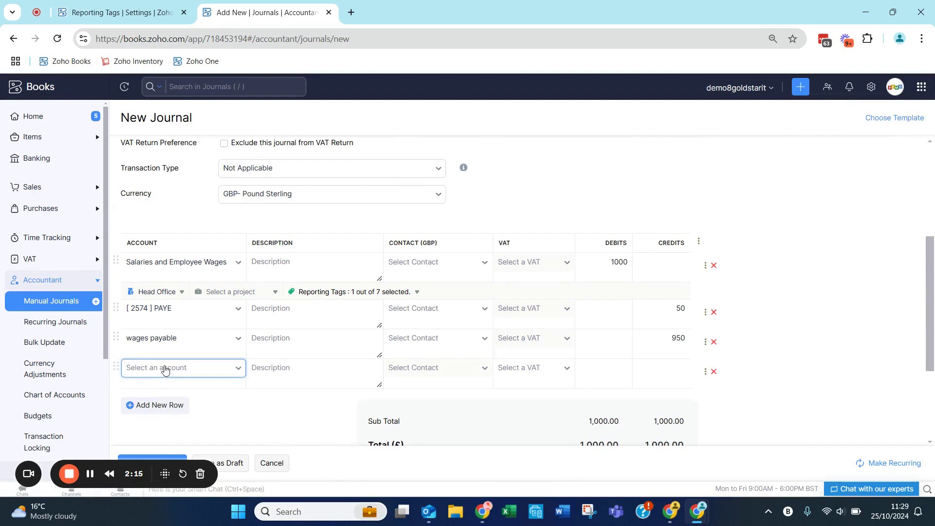
Step: Fill the new line with a 2000 debit to Salaries and Employee Wages
click(165, 368)
text(sa)
key(BackSpace)
text(lar)
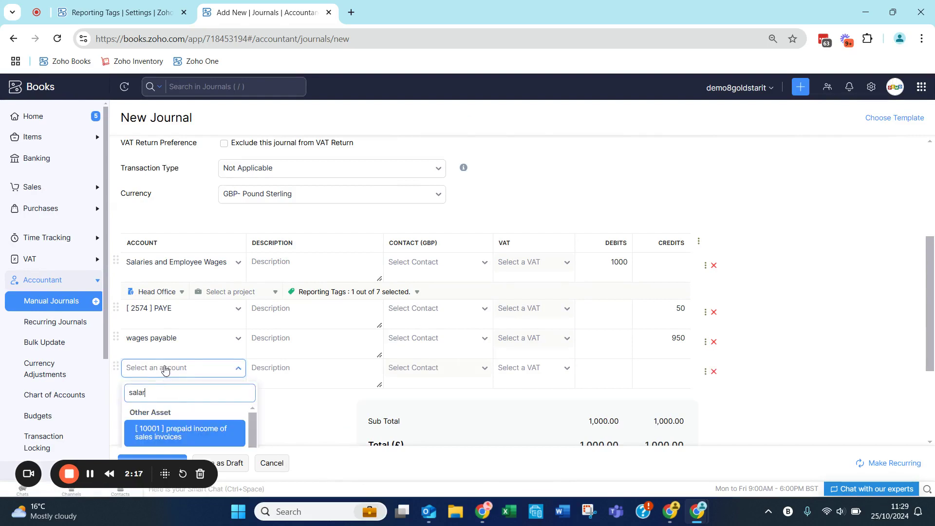
text(y)
key(BackSpace)
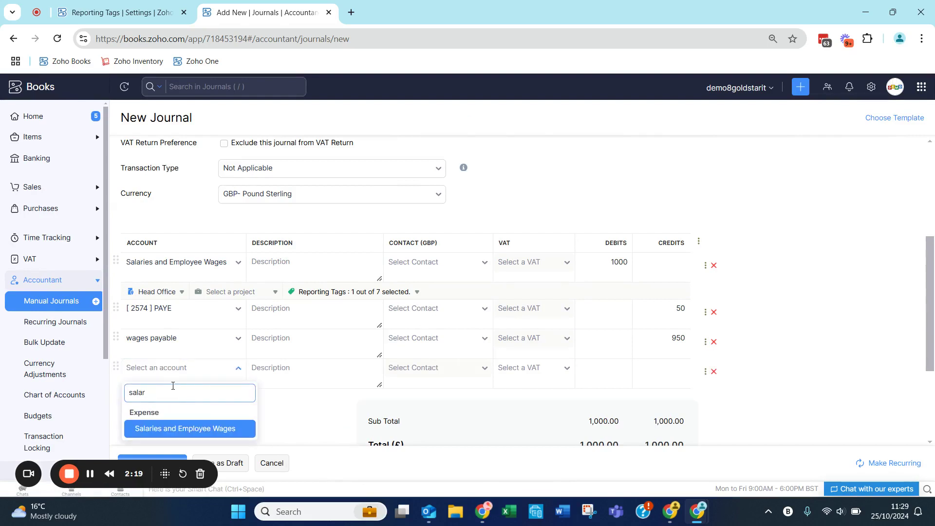
click(183, 428)
click(593, 364)
text(200)
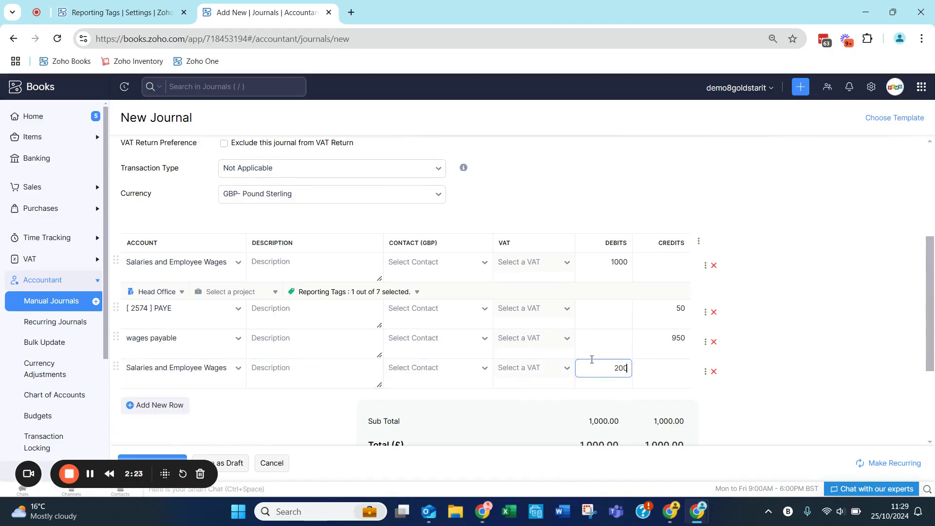
text(0)
Step: Tag the 2000 salaries line with Wages Split value Marketing
click(705, 371)
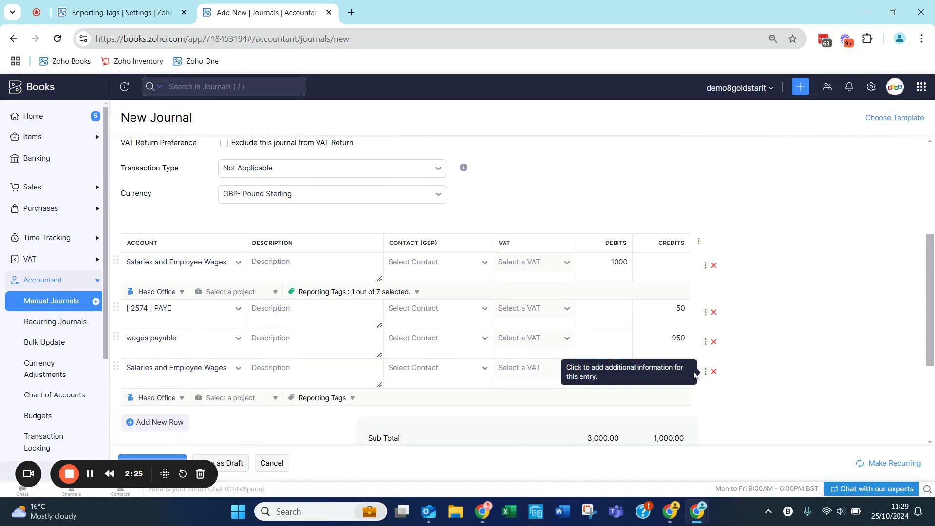
click(322, 398)
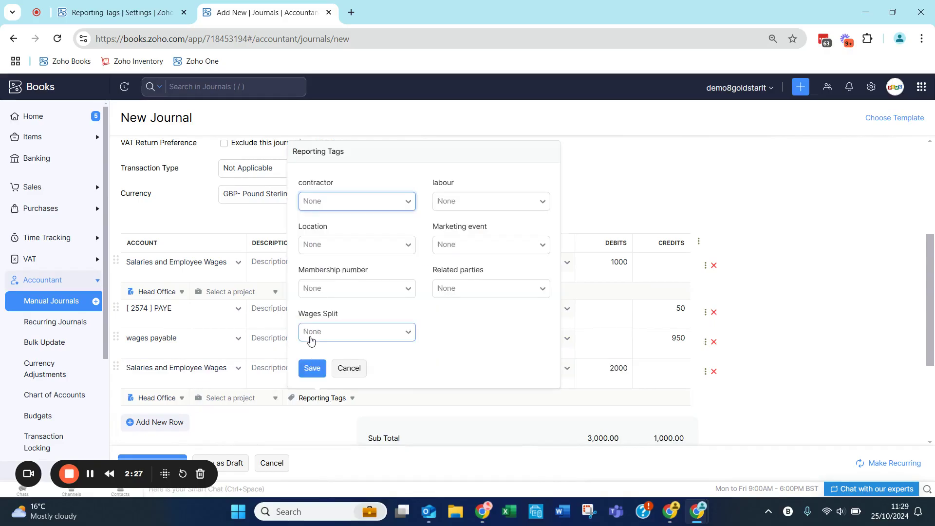
click(310, 336)
click(324, 394)
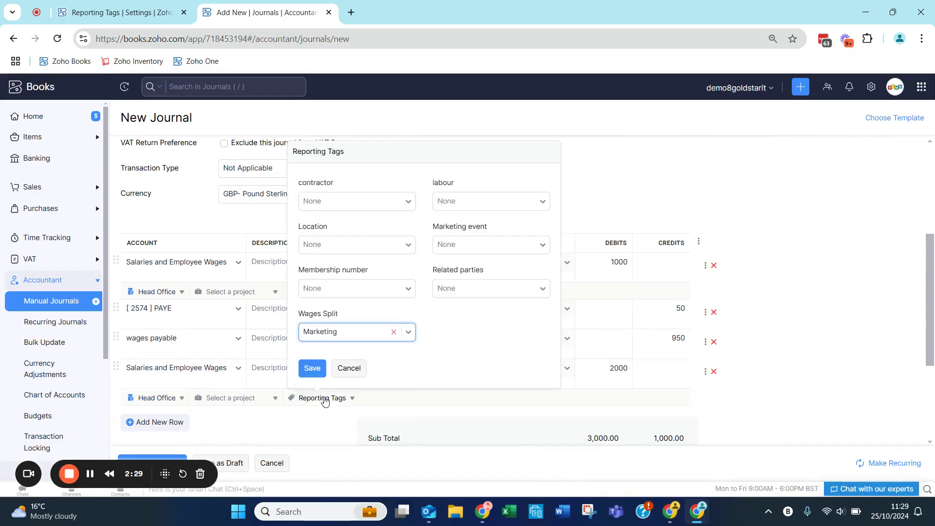
click(310, 366)
scroll(219, 390, down, 1)
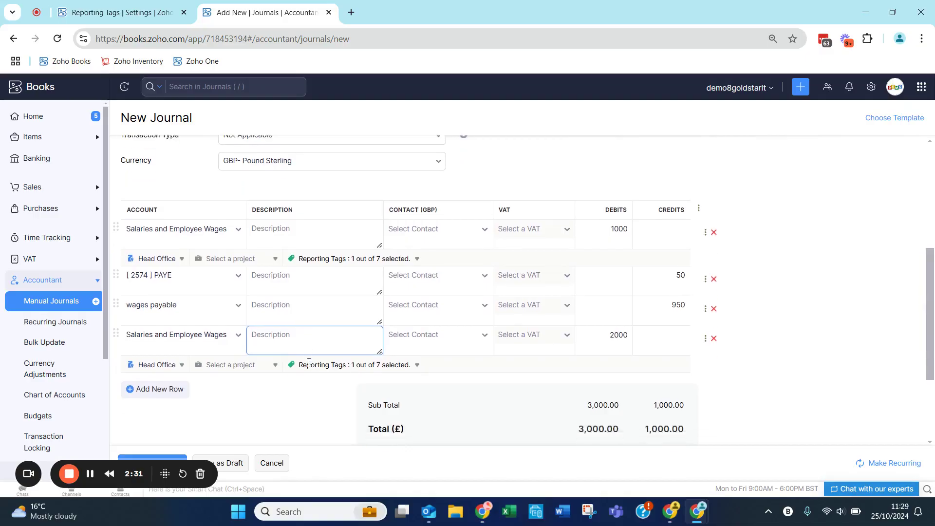
Step: Add a line crediting PAYE 100
click(160, 378)
click(165, 375)
text(paye)
click(158, 433)
click(652, 373)
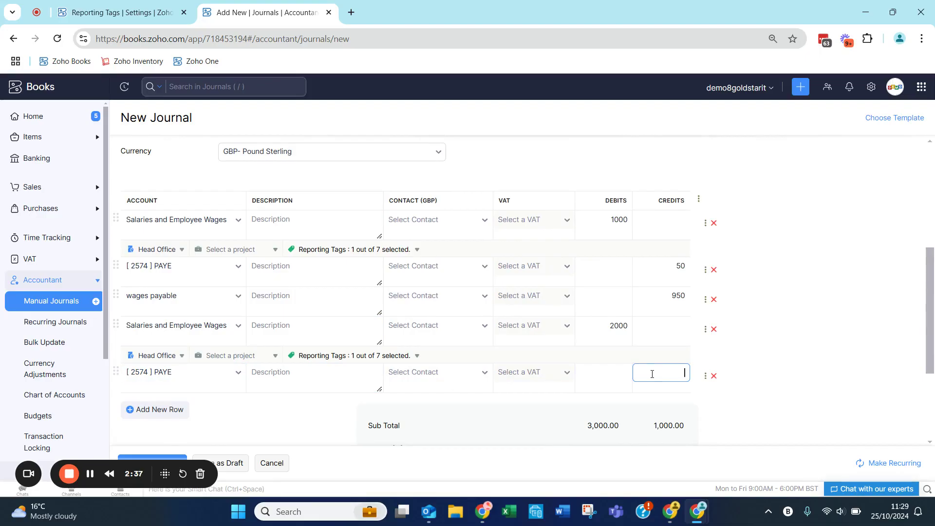
Step: Add a line crediting wages payable 1900 so totals balance at 3,000.00
click(157, 410)
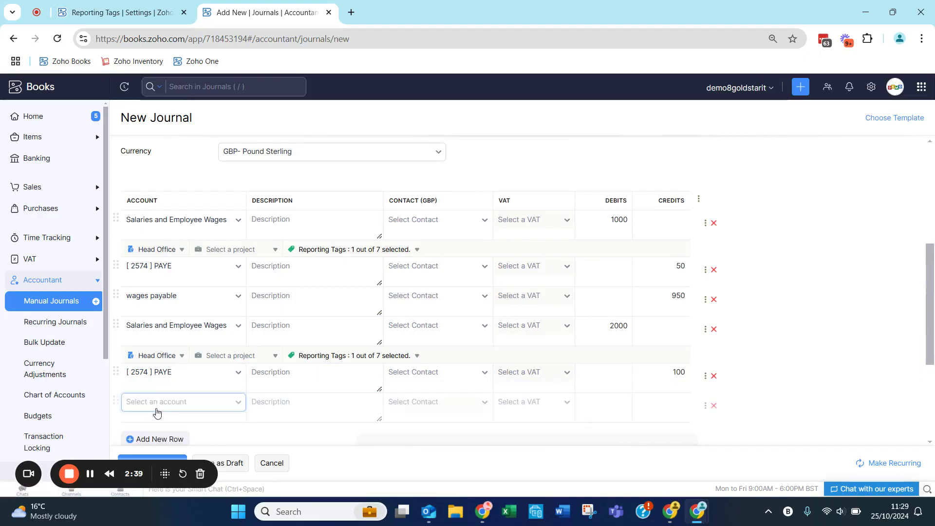
click(156, 407)
text(wages)
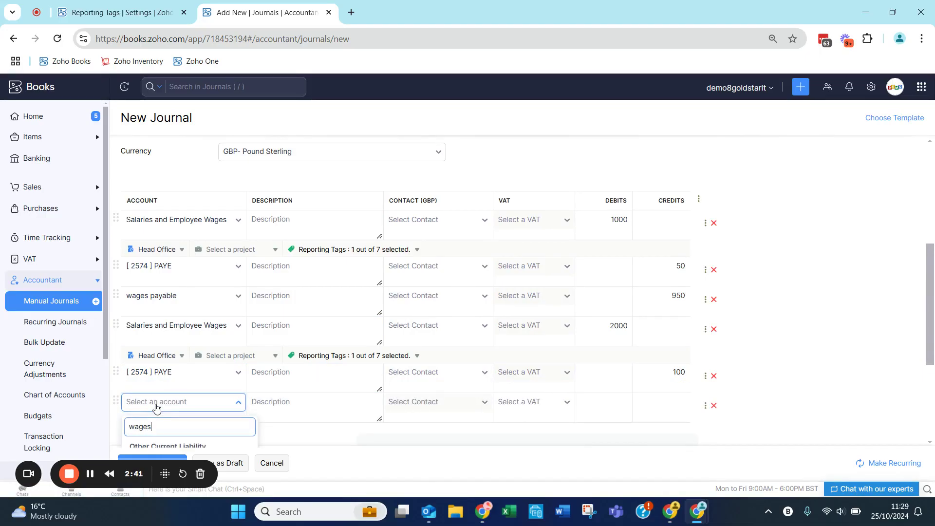
click(176, 365)
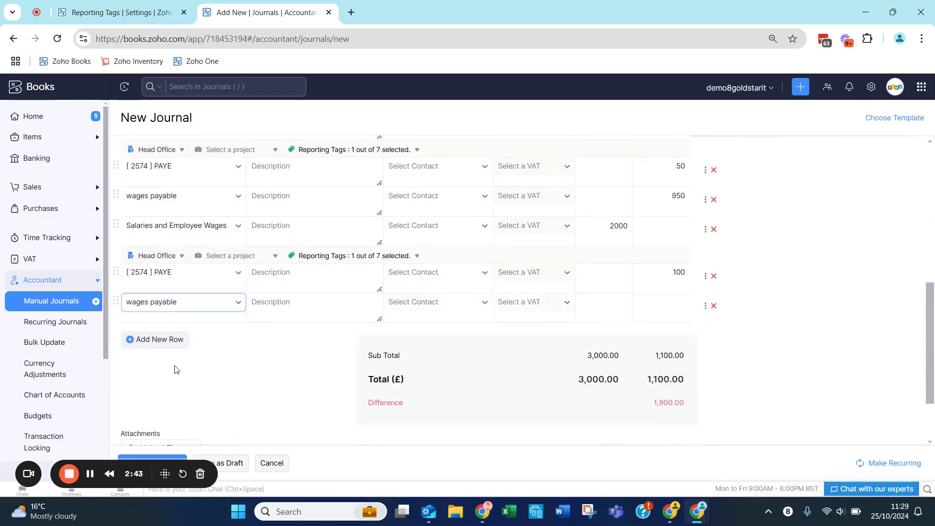
click(649, 305)
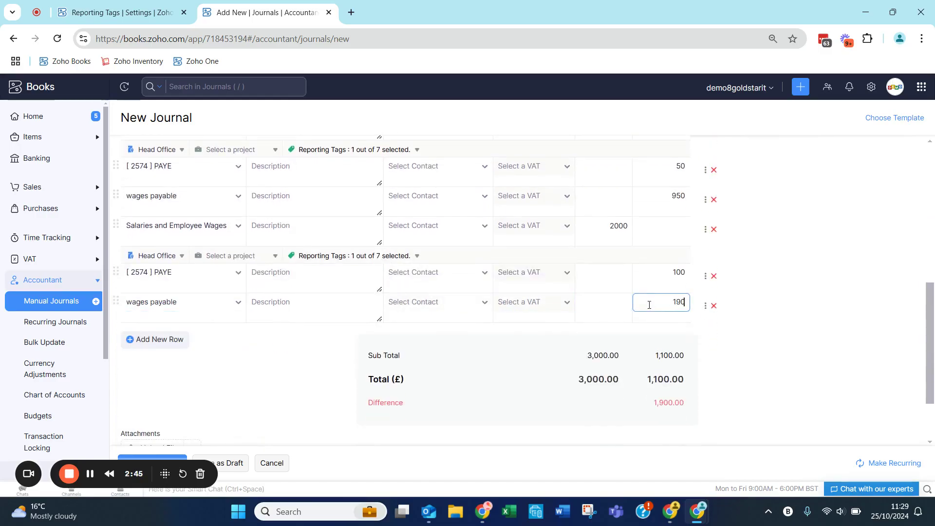
text(1900)
click(767, 352)
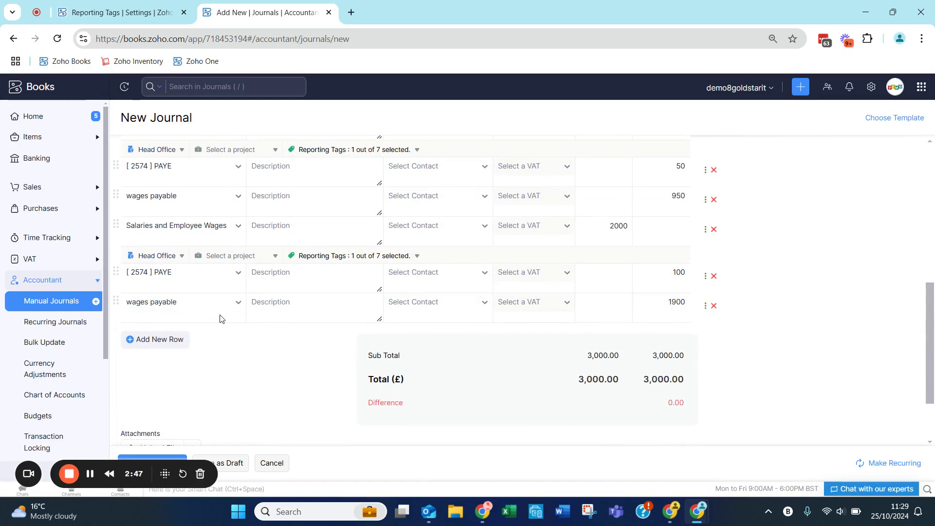
drag(93, 467, 99, 418)
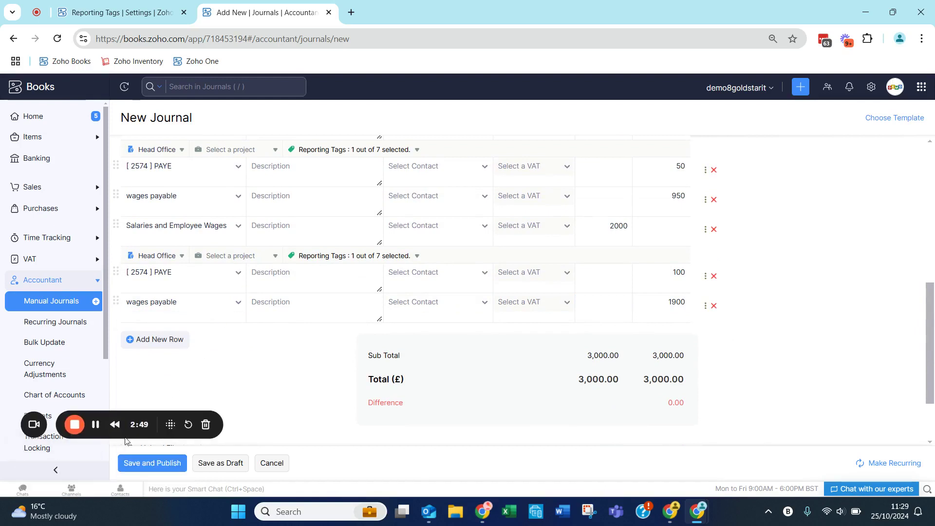
Step: Publish the £3,000.00 wages journal and open the Profit and Loss report
click(135, 463)
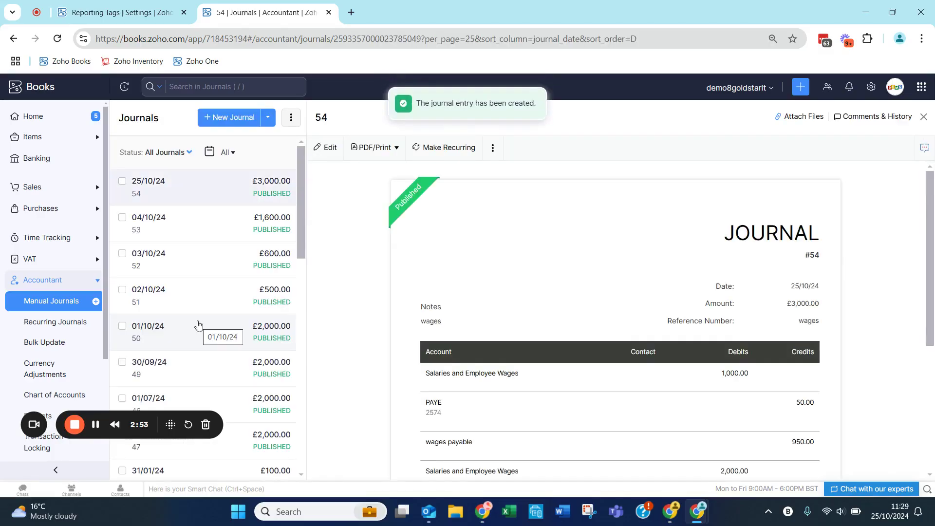
scroll(31, 323, down, 3)
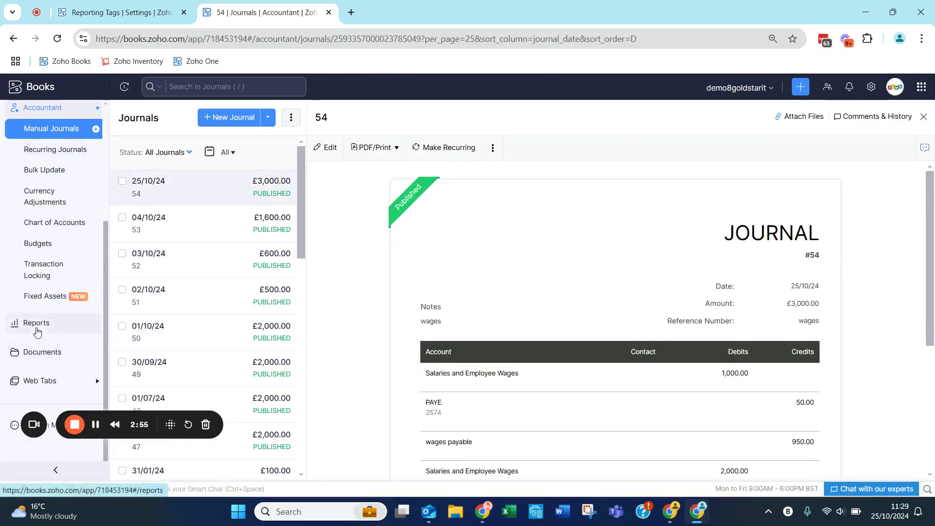
click(37, 324)
click(317, 250)
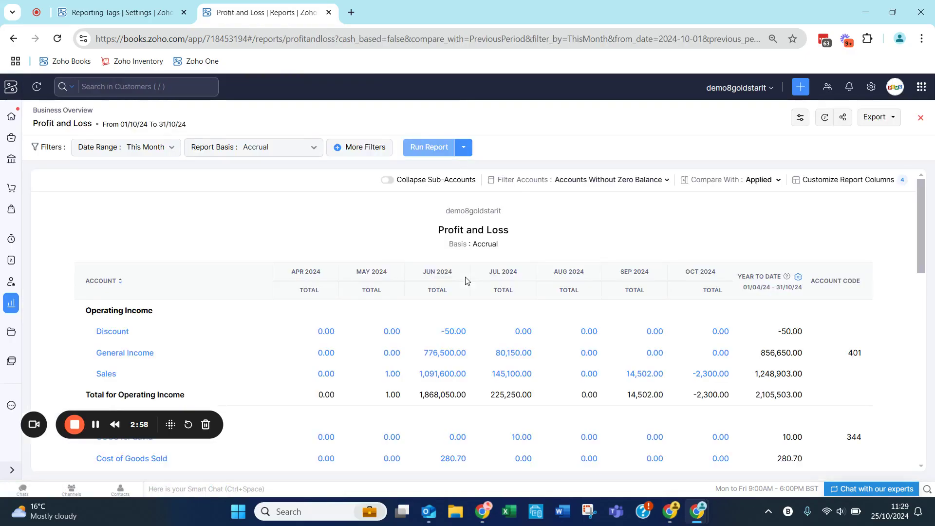
Step: Add a report filter on the Wages Split field with the comparison 'is in'
click(345, 159)
click(131, 187)
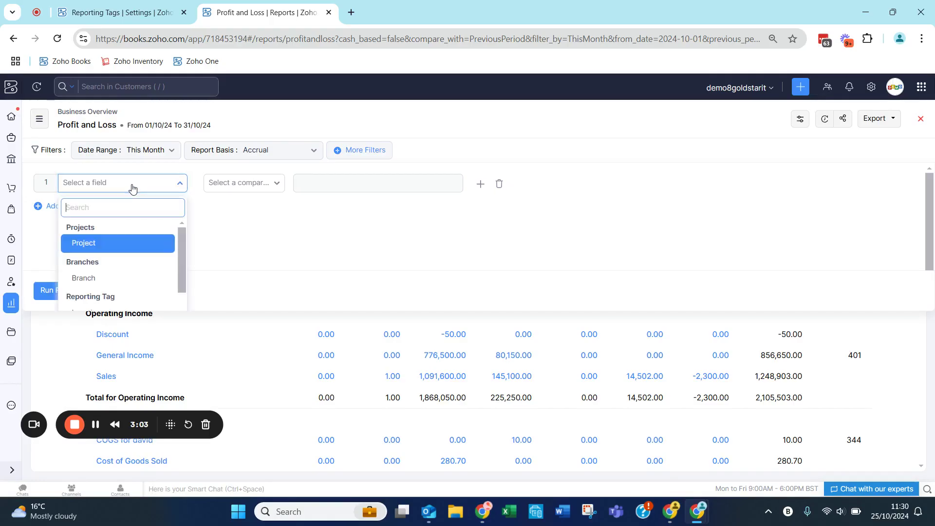
scroll(125, 251, down, 3)
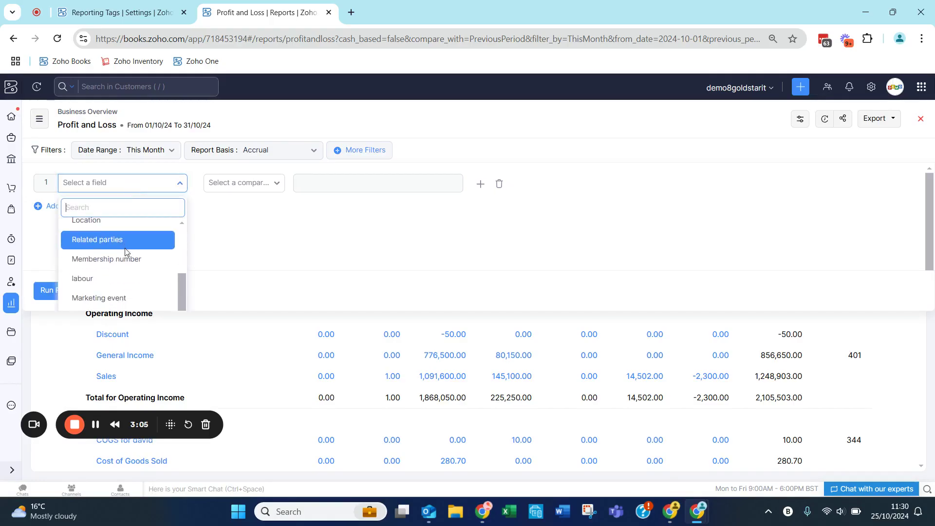
scroll(121, 254, up, 1)
scroll(121, 258, down, 1)
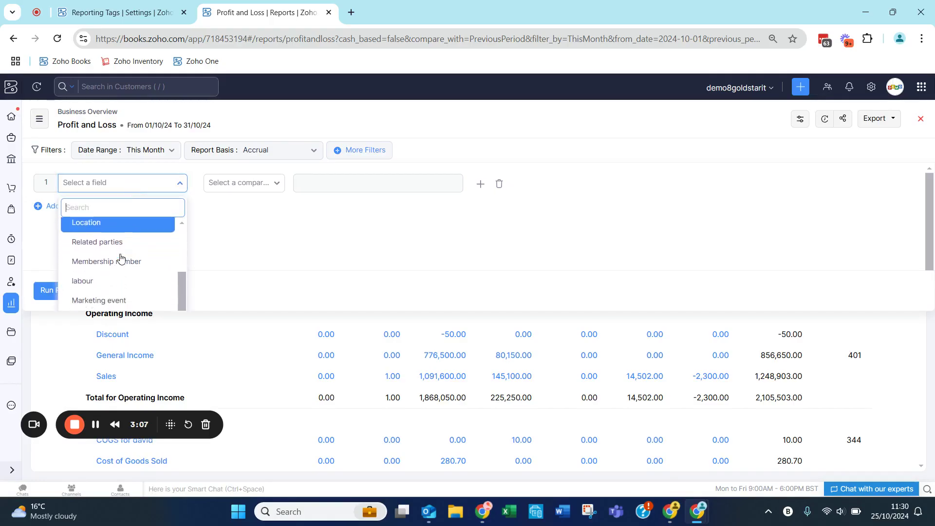
scroll(231, 255, down, 1)
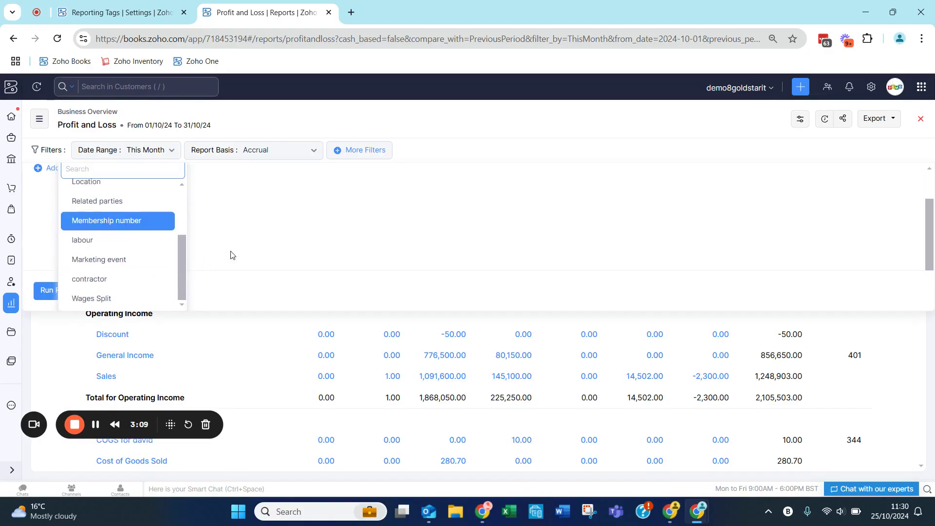
click(127, 299)
click(258, 183)
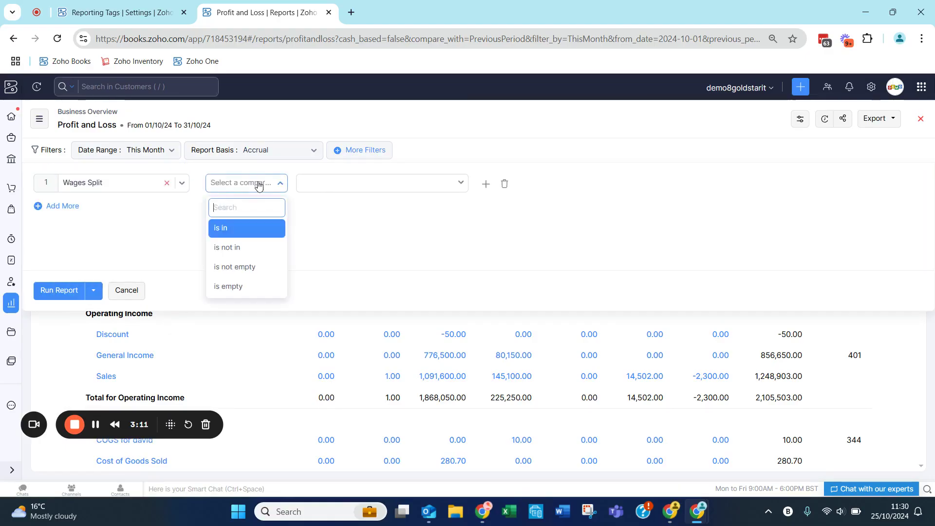
click(220, 227)
Step: Choose Finance and Marketing as the filter values and run the report
click(330, 188)
text(fian)
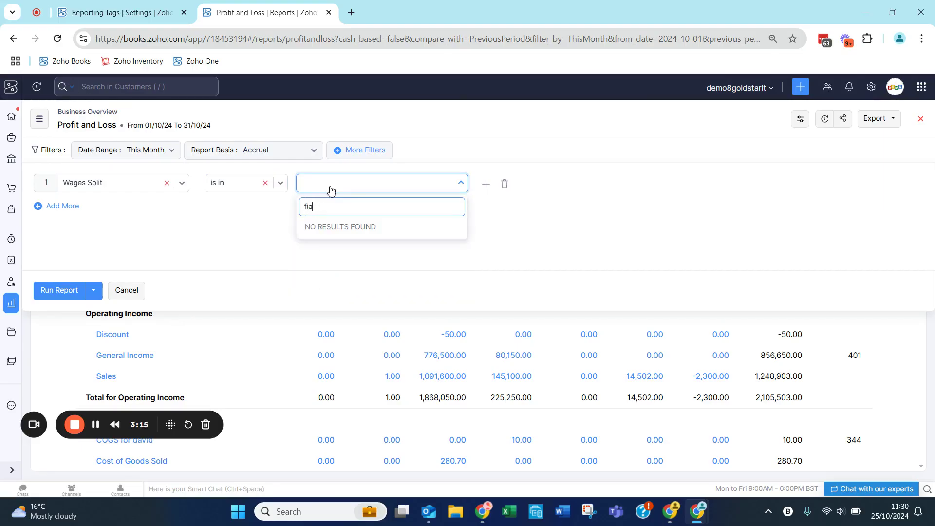
key(BackSpace)
click(328, 226)
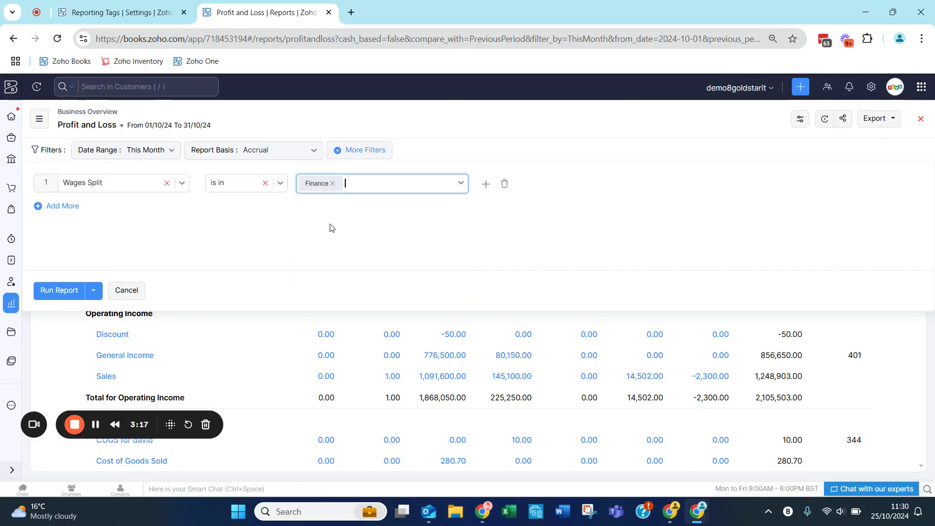
click(403, 185)
click(360, 233)
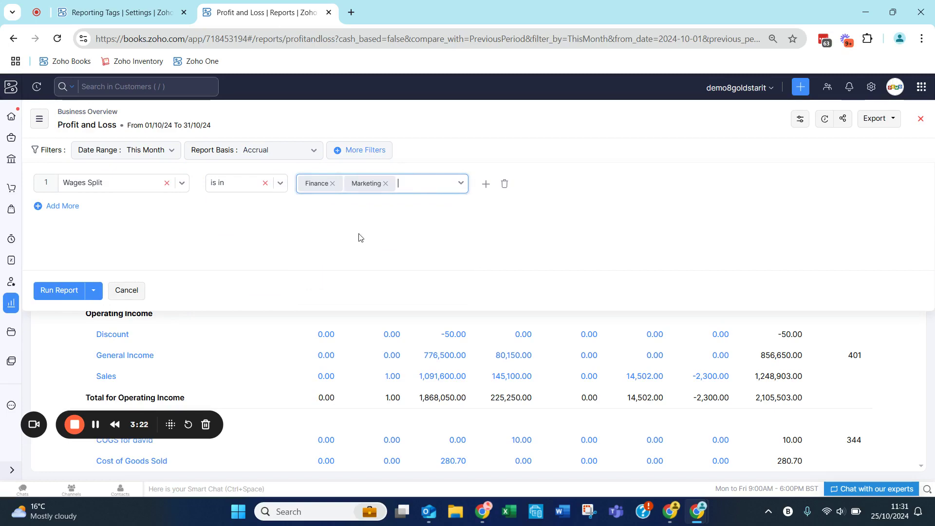
click(59, 291)
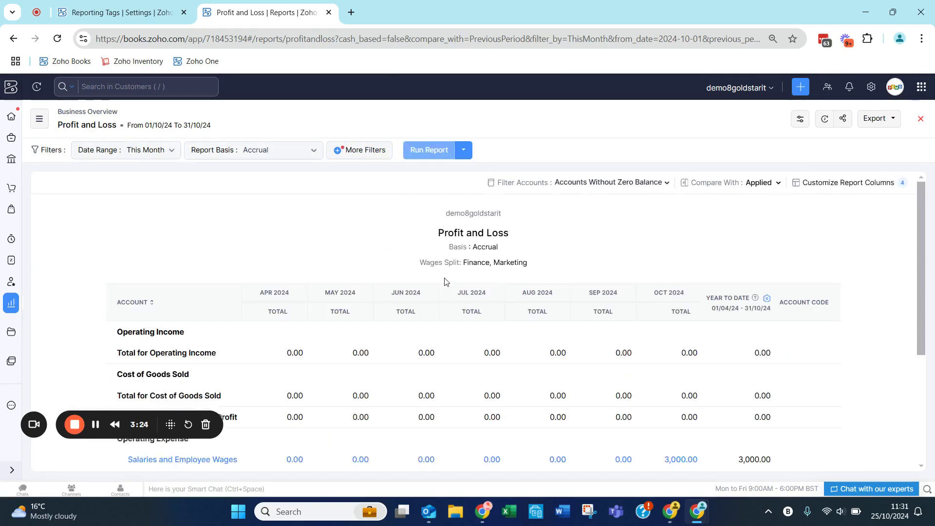
Step: Drill into October's 3,000.00 salaries amount, view journal 54, then return to Account Transactions
scroll(447, 282, down, 3)
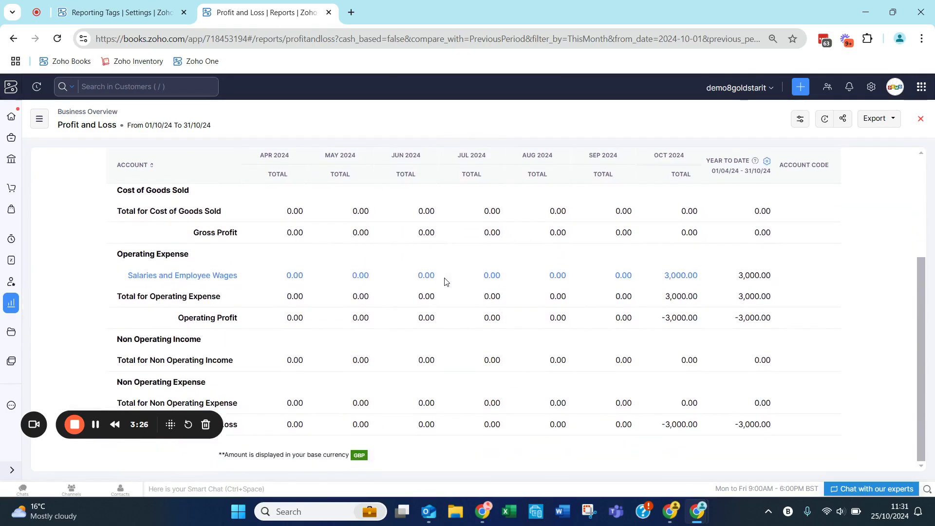
scroll(446, 282, up, 1)
scroll(446, 324, up, 2)
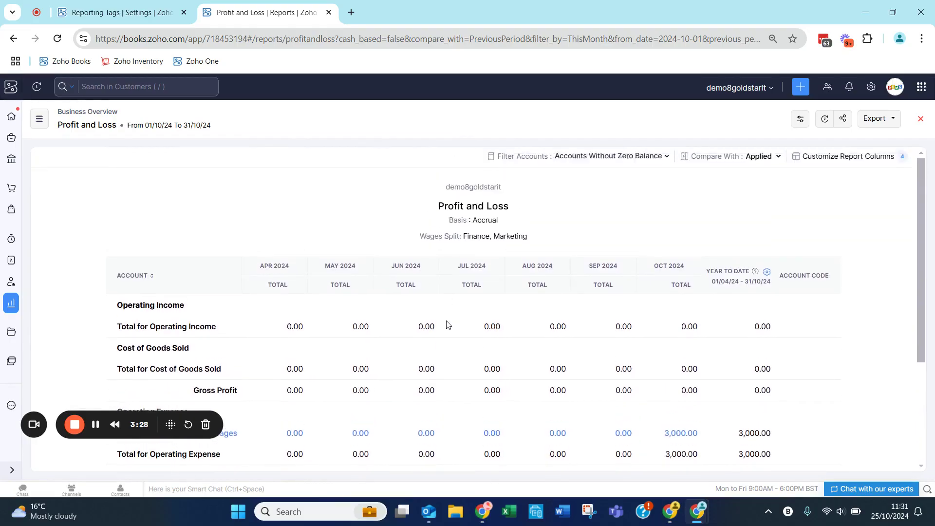
scroll(445, 323, down, 1)
scroll(539, 222, down, 1)
scroll(539, 222, down, 1)
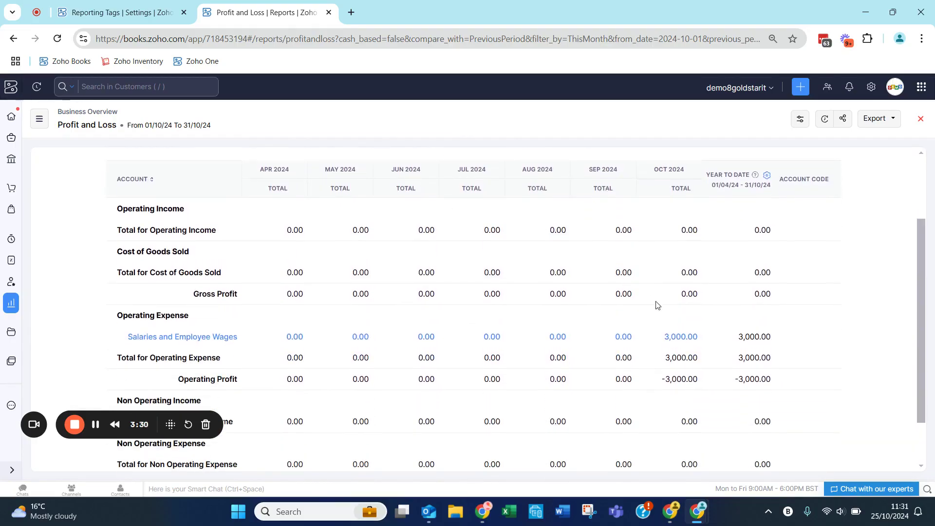
click(678, 337)
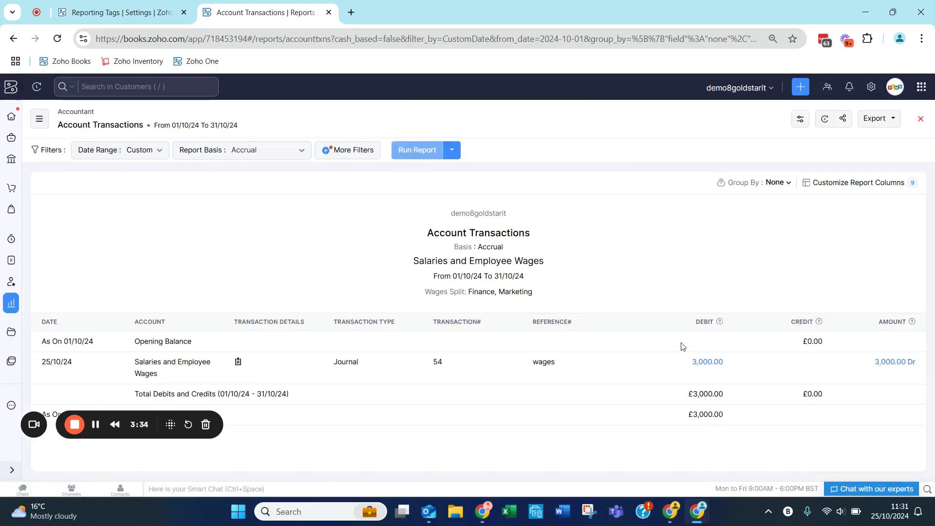
click(709, 362)
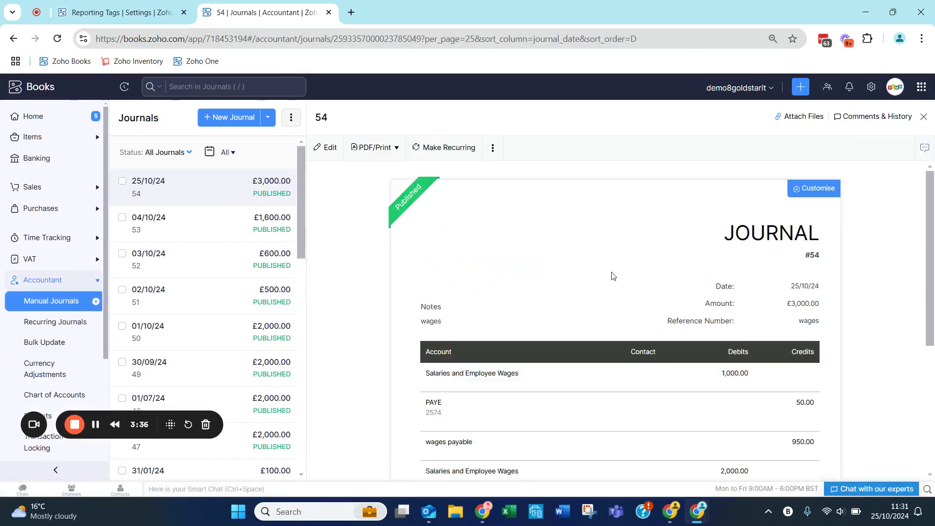
scroll(613, 275, down, 3)
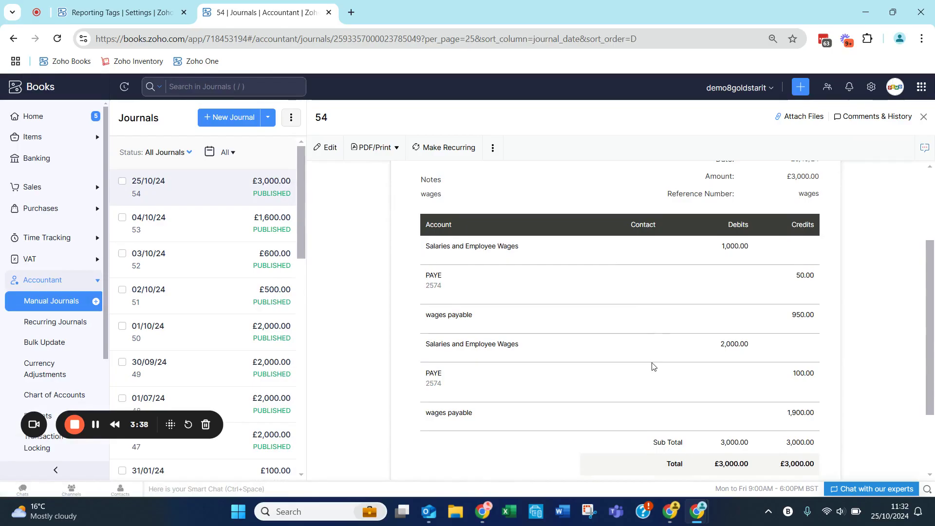
click(13, 38)
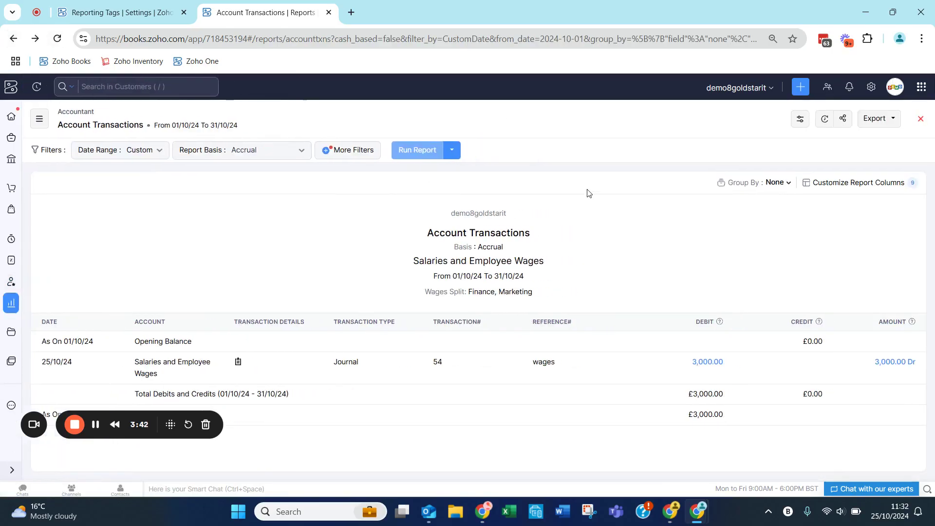
Step: Remove Marketing from the Wages Split filter and rerun the report for Finance only
click(363, 151)
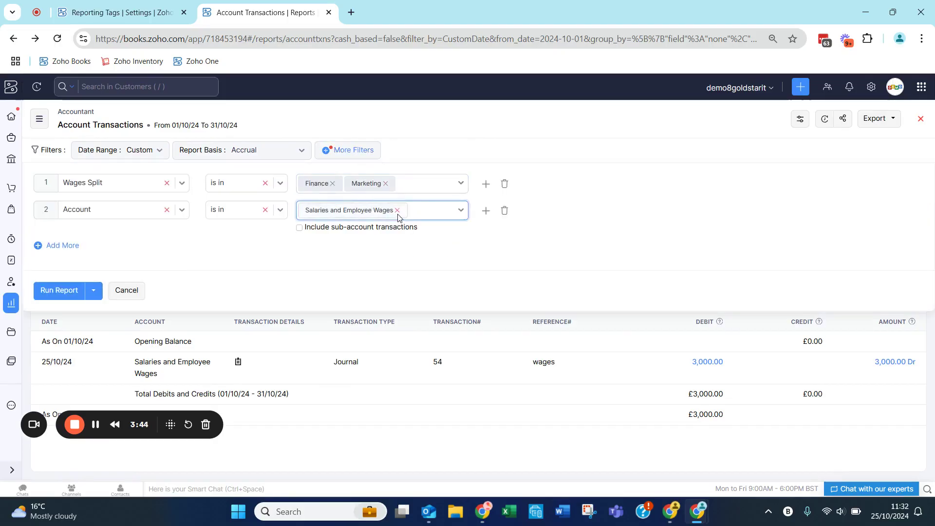
click(386, 184)
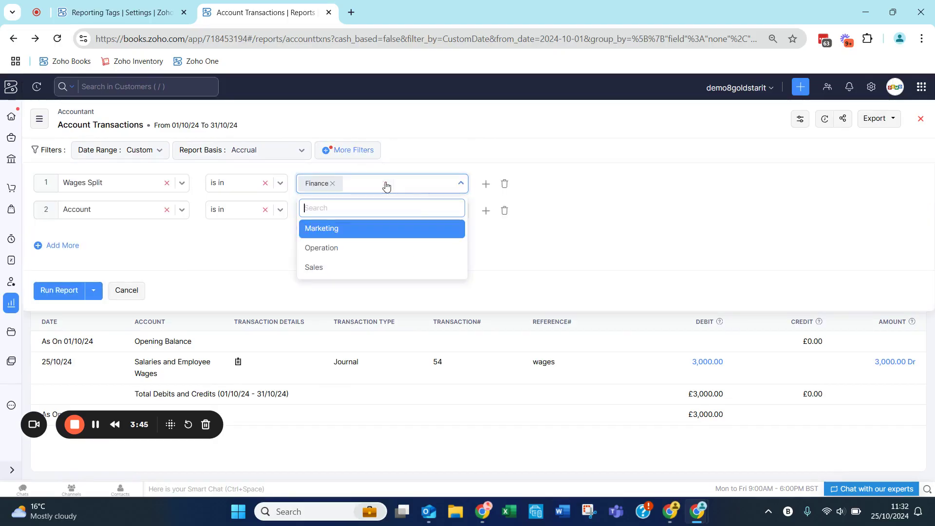
click(263, 255)
click(63, 291)
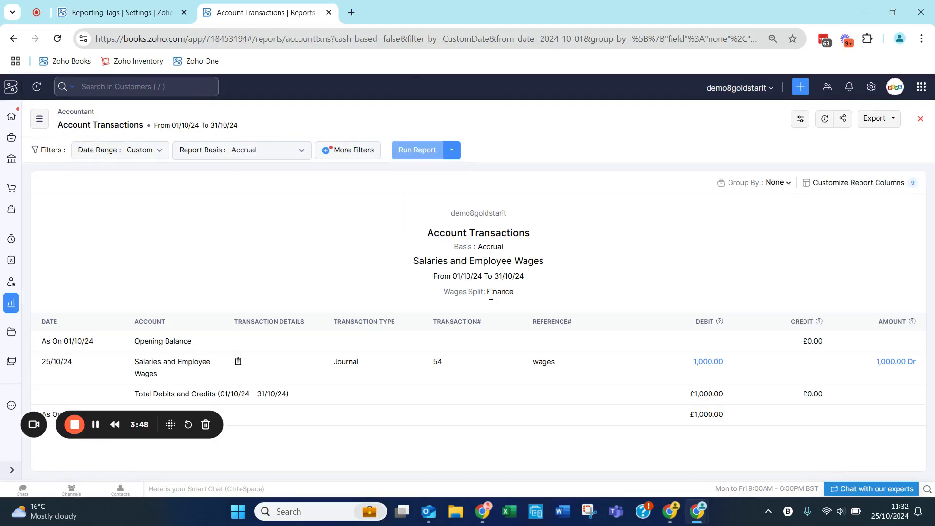
drag(531, 295, 488, 290)
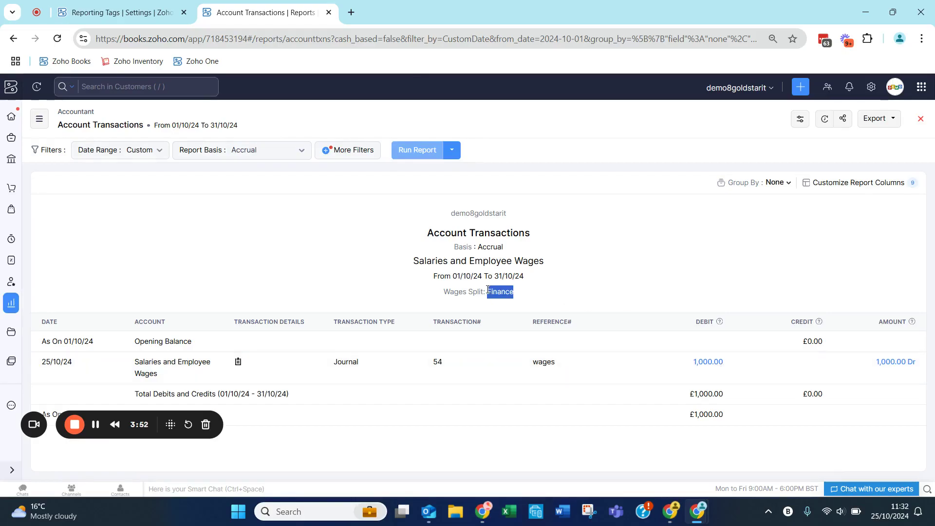